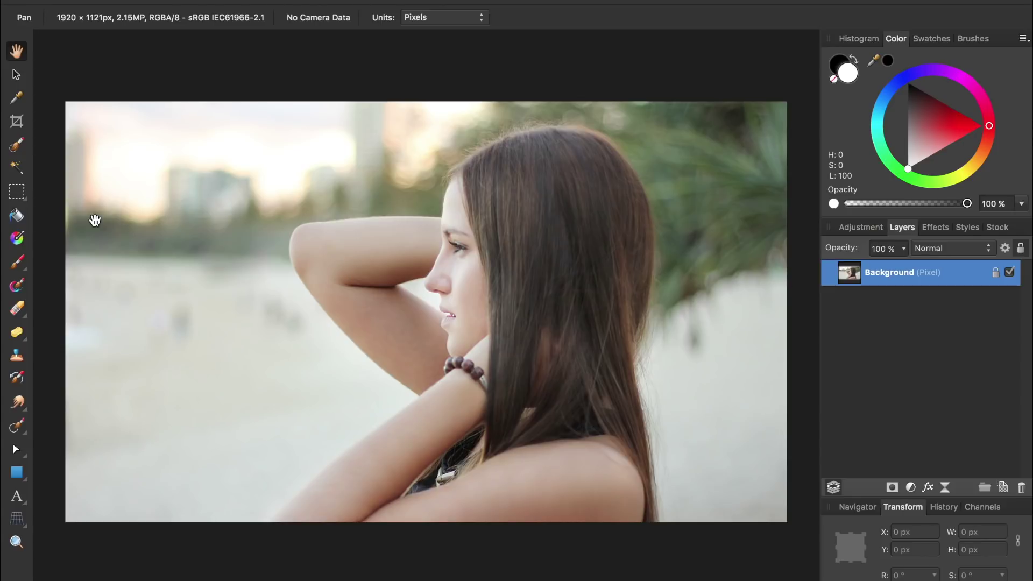
Brush-select the woman's hair, arm and shoulders, subtracting the arm-face gap with a smaller brush.
left_click(17, 149)
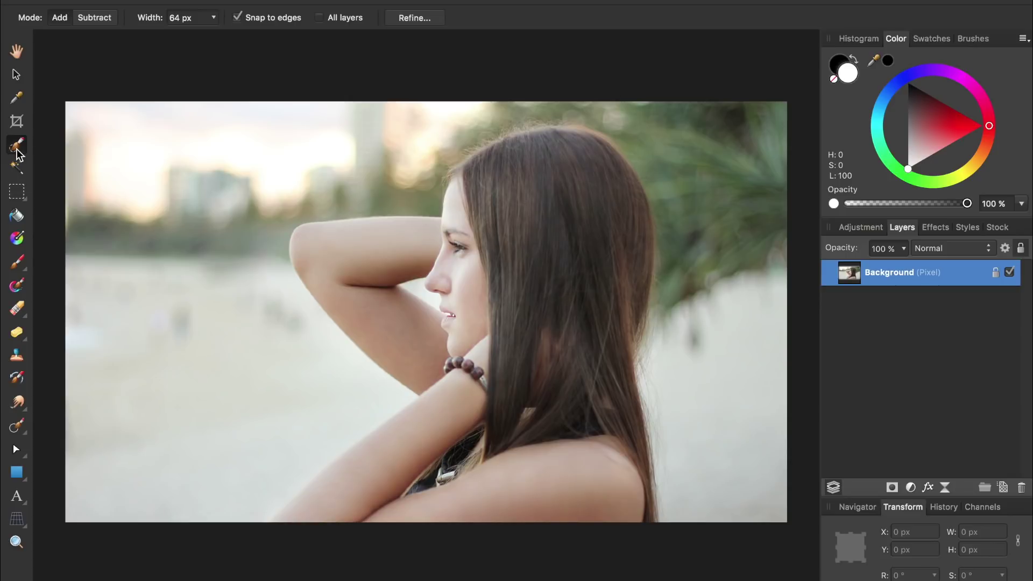
mouse_move(365, 267)
left_mouse_down()
mouse_move(584, 173)
mouse_move(318, 513)
mouse_move(339, 477)
mouse_move(639, 506)
mouse_move(478, 185)
mouse_move(574, 145)
left_mouse_up()
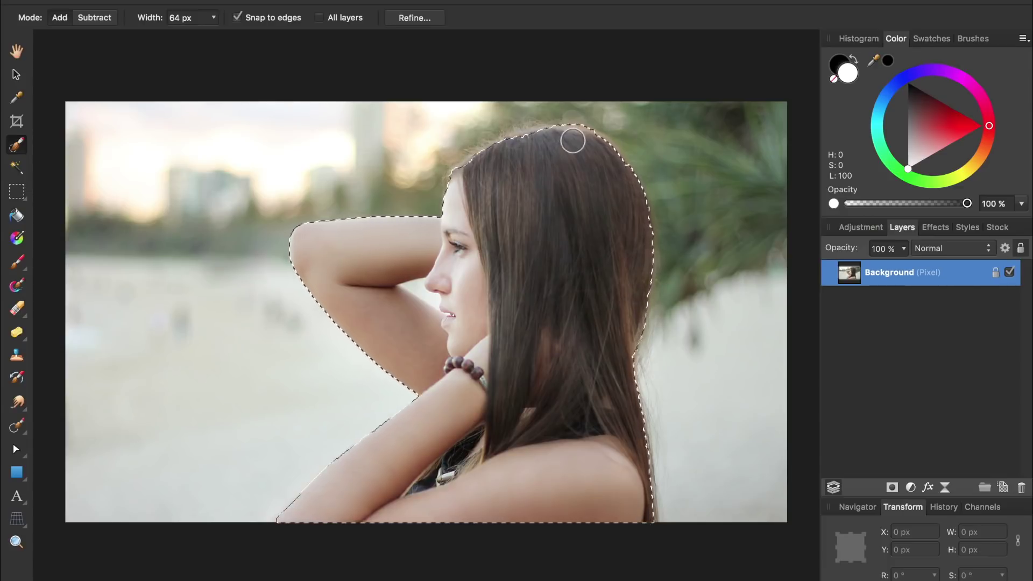
key("bracketleft")
key("bracketleft")
key("bracketleft")
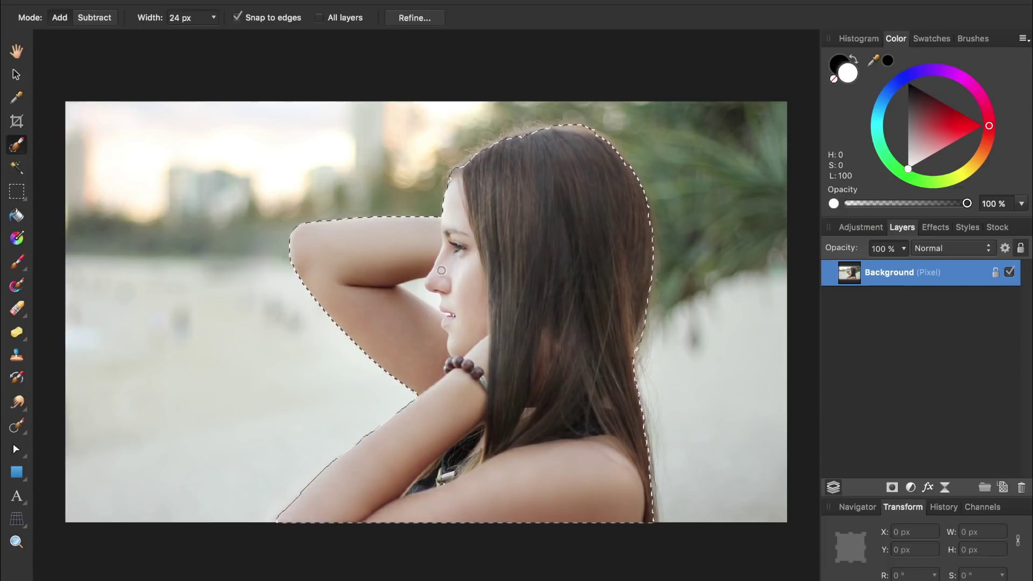
left_click_drag(440, 272, 412, 287)
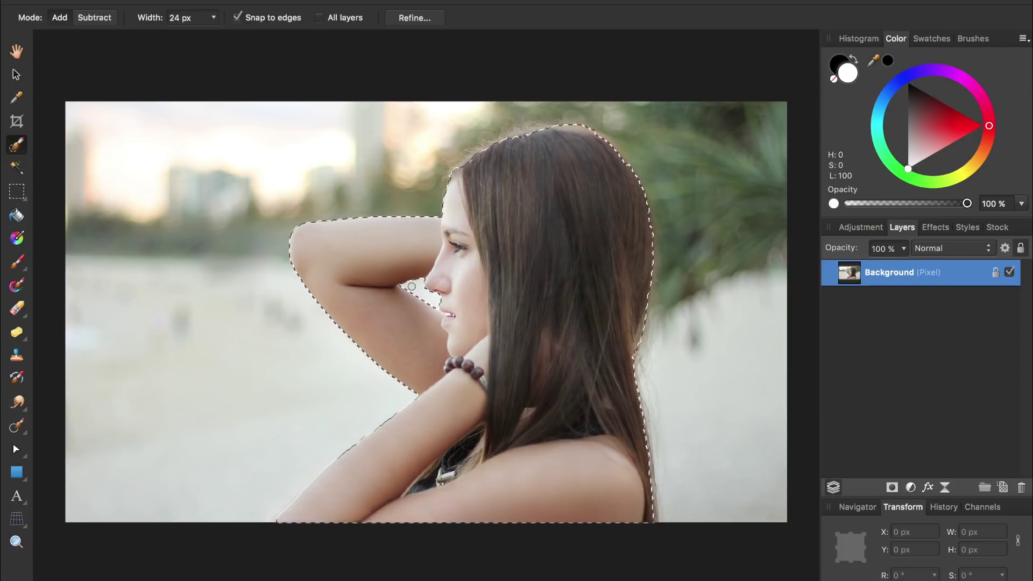
Refine the hairline edge with Matte and Foreground brushes, recovering fine strands against the red overlay.
left_click(417, 17)
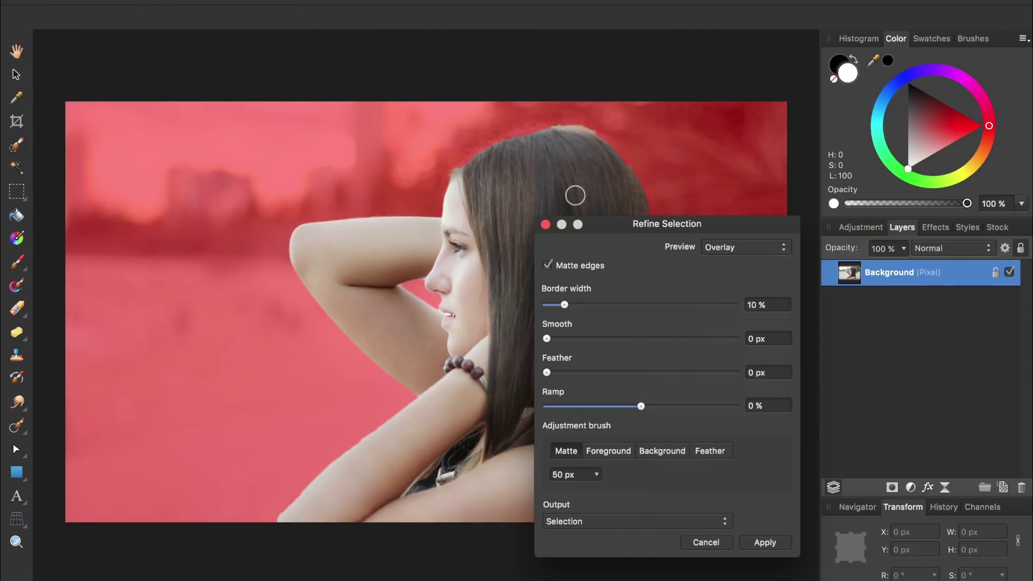
left_click_drag(620, 224, 842, 223)
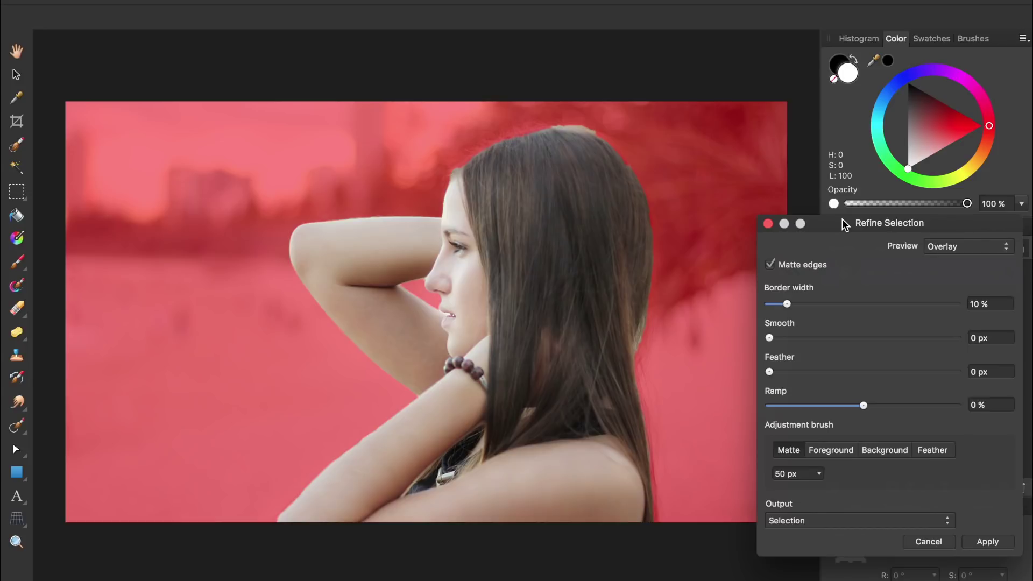
mouse_move(440, 172)
left_mouse_down()
mouse_move(543, 125)
mouse_move(641, 338)
mouse_move(665, 527)
left_mouse_up()
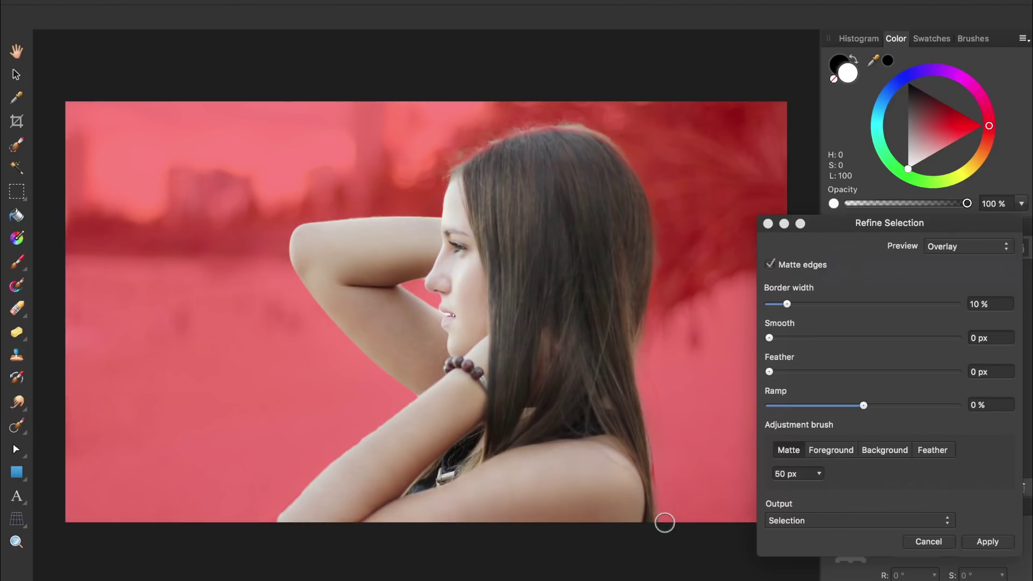
left_click(823, 453)
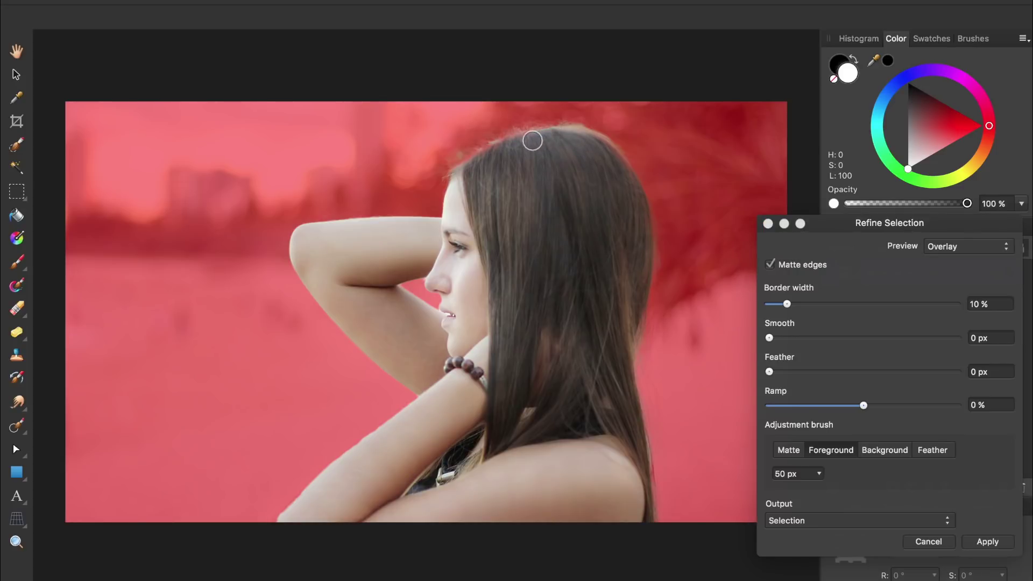
left_click_drag(483, 158, 466, 171)
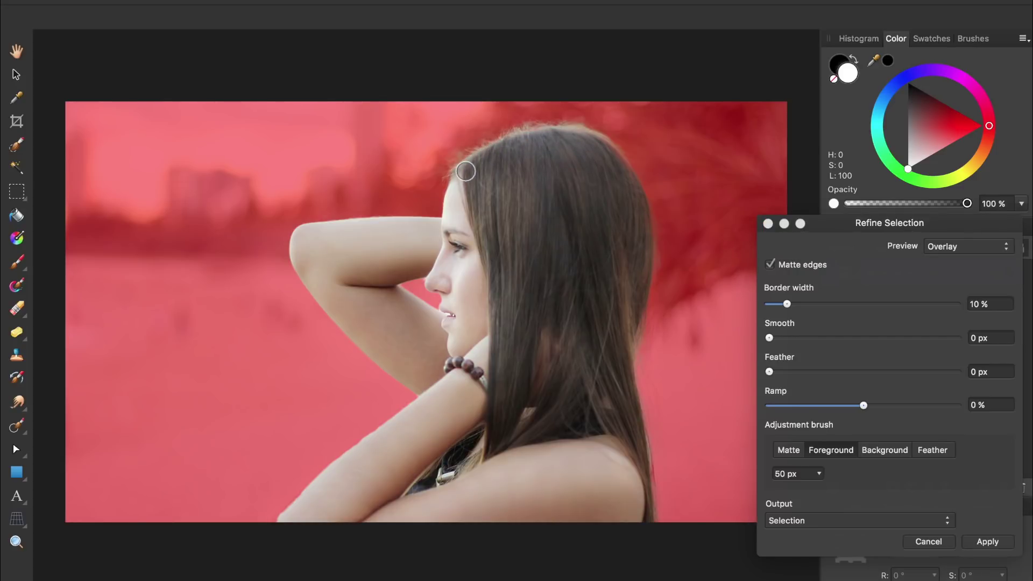
left_click(786, 448)
mouse_move(443, 162)
left_mouse_down()
mouse_move(568, 119)
mouse_move(594, 123)
left_mouse_up()
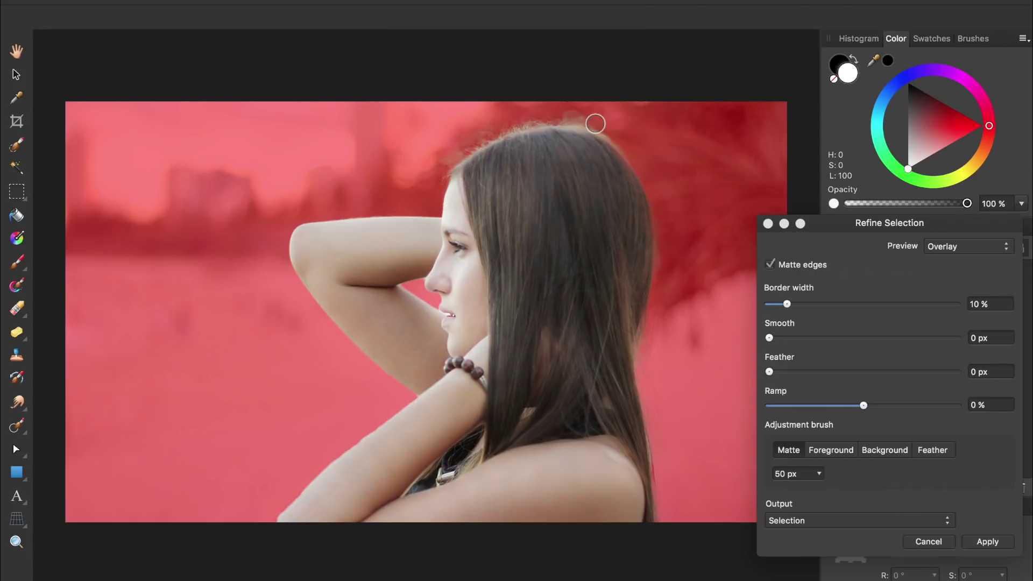
Apply the refined selection and invert it so the background is selected.
left_click(975, 543)
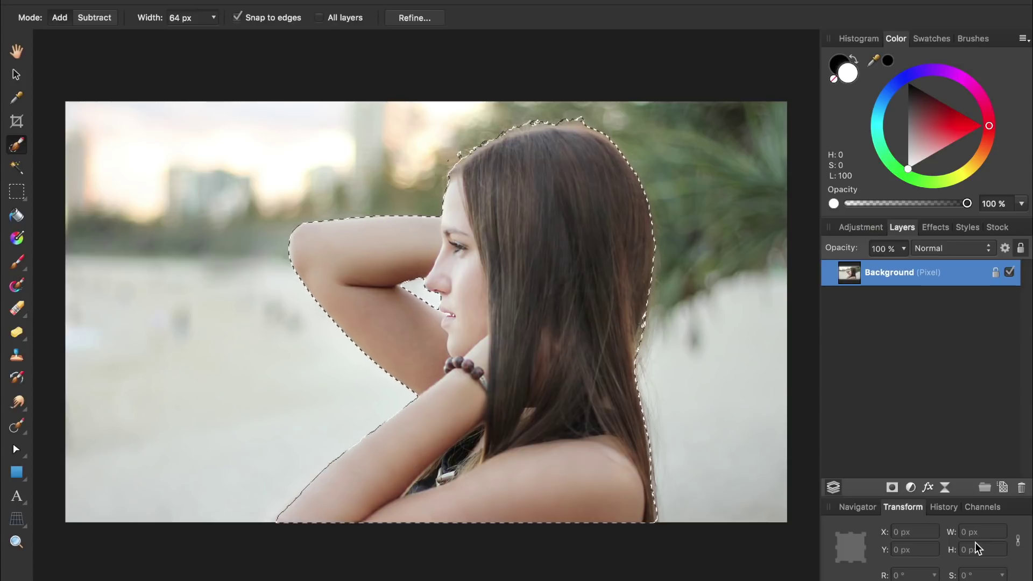
key("ctrl+shift+i")
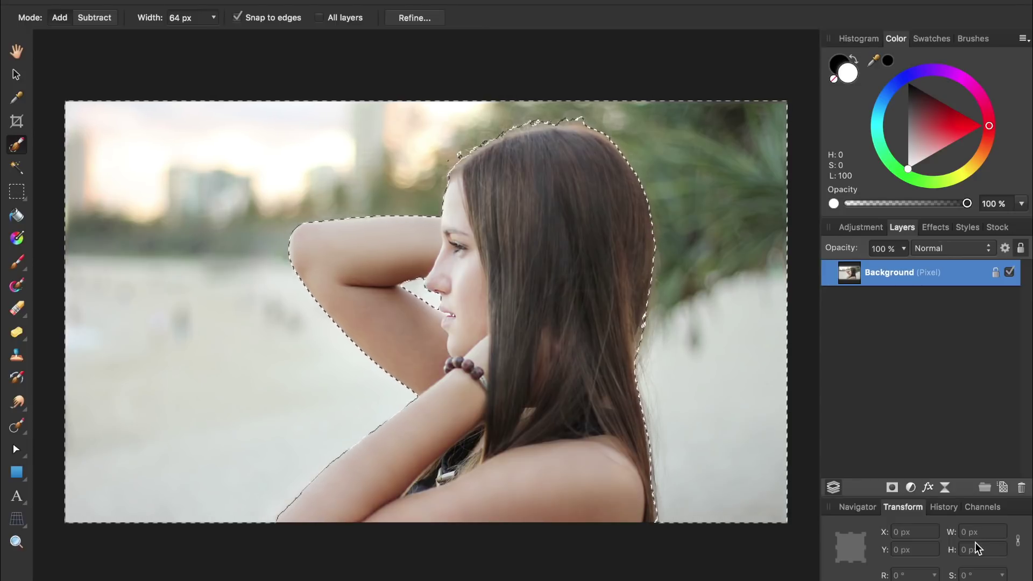
Add a live Gaussian Blur of about 42.5 px to the background, then deselect.
left_click(948, 491)
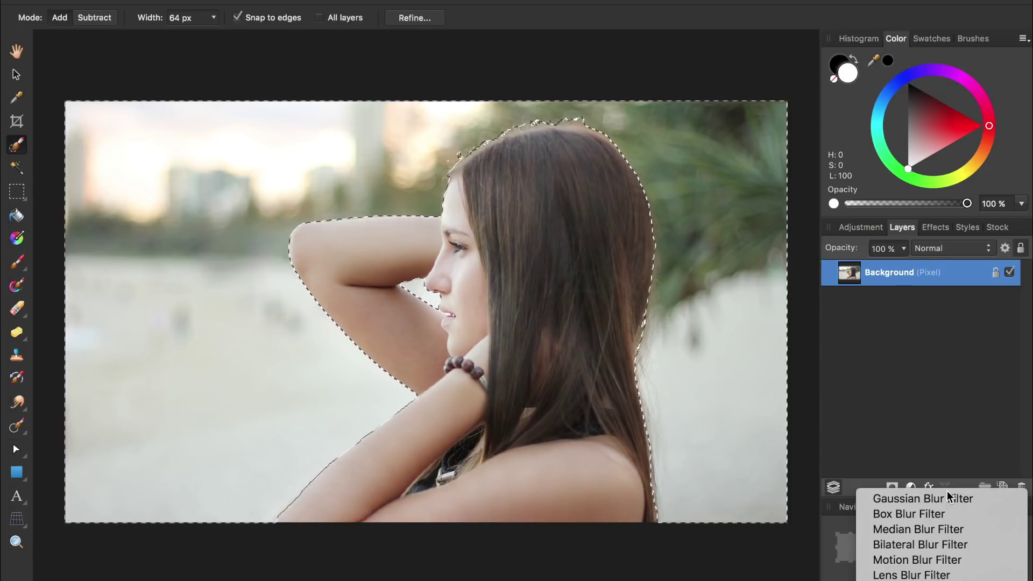
left_click(950, 504)
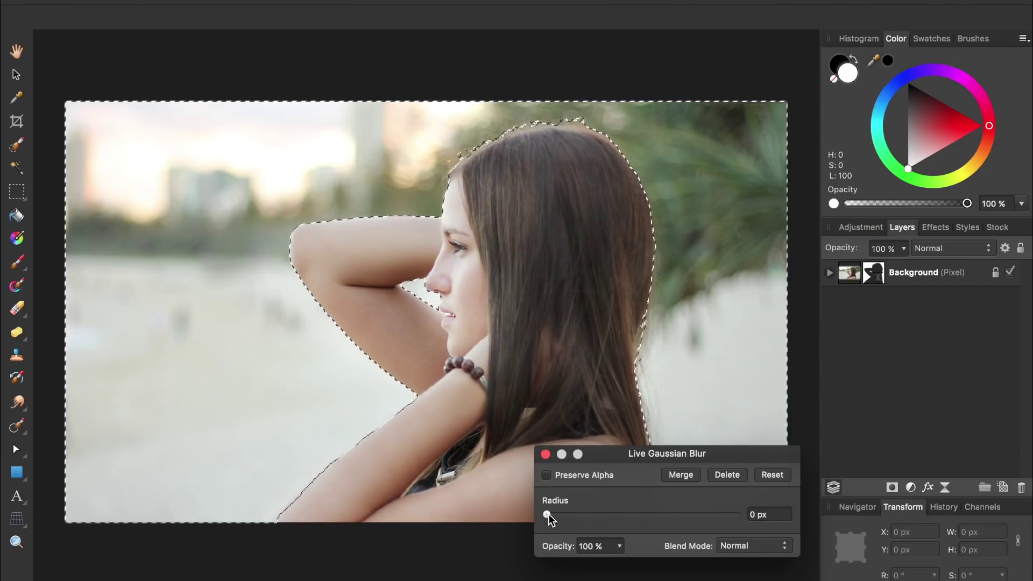
left_click_drag(548, 515, 702, 520)
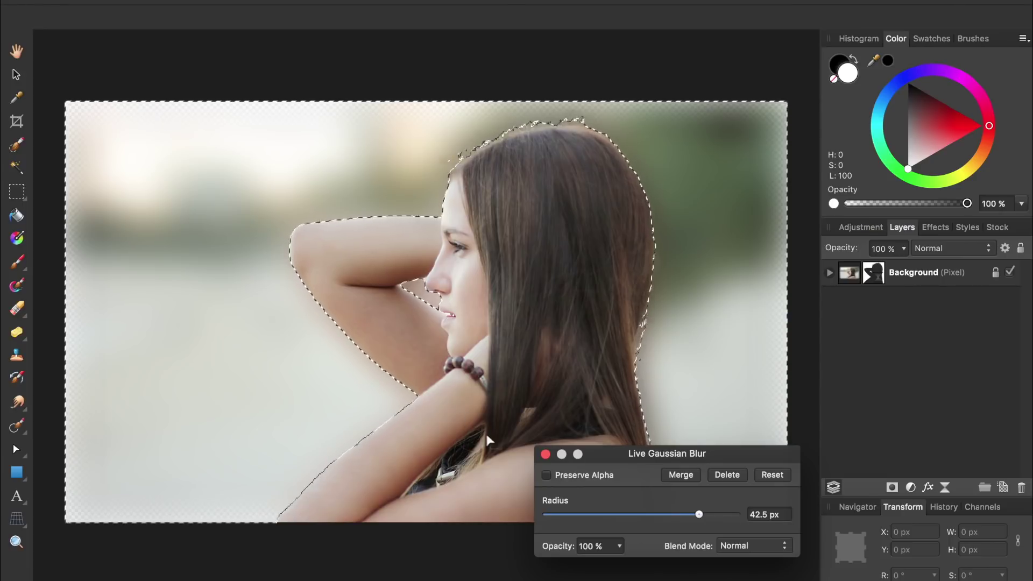
left_click(548, 478)
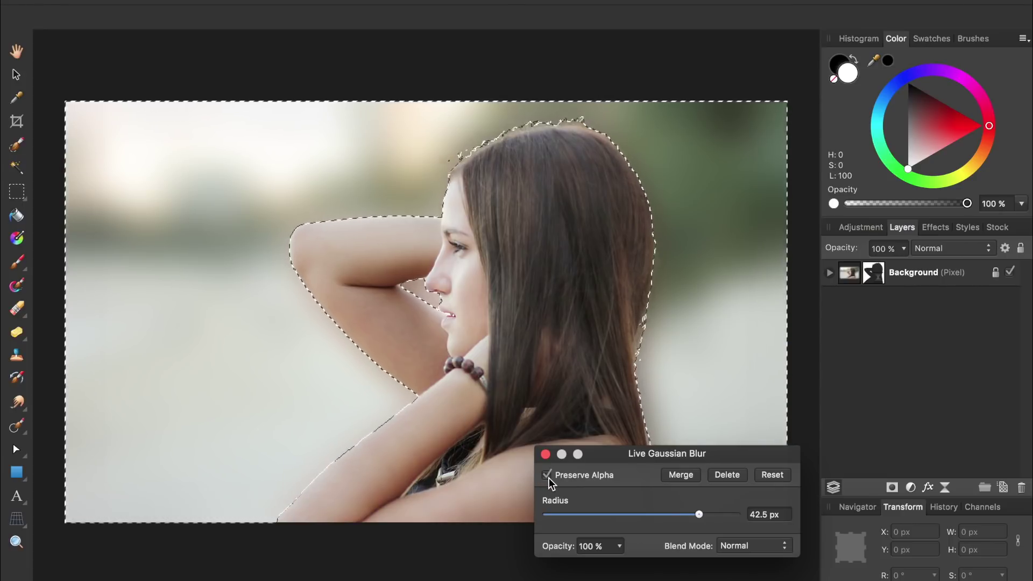
left_click(548, 476)
left_click(545, 455)
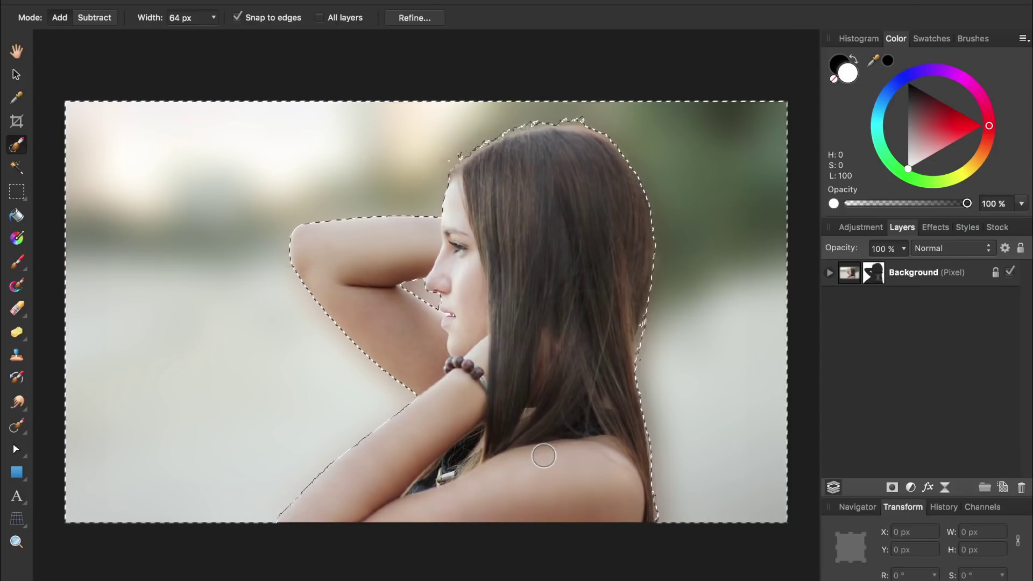
key("ctrl+d")
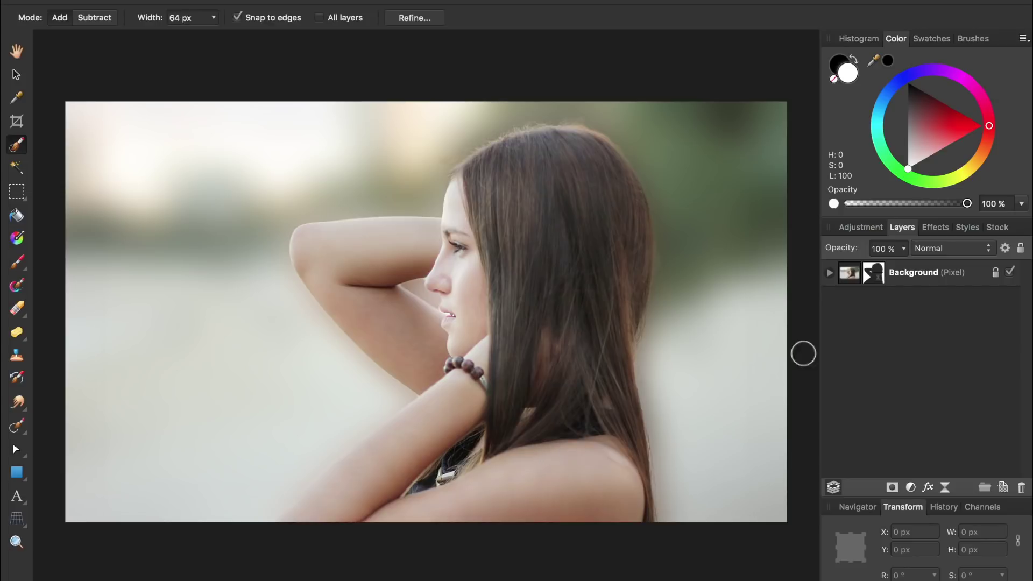
left_click(830, 274)
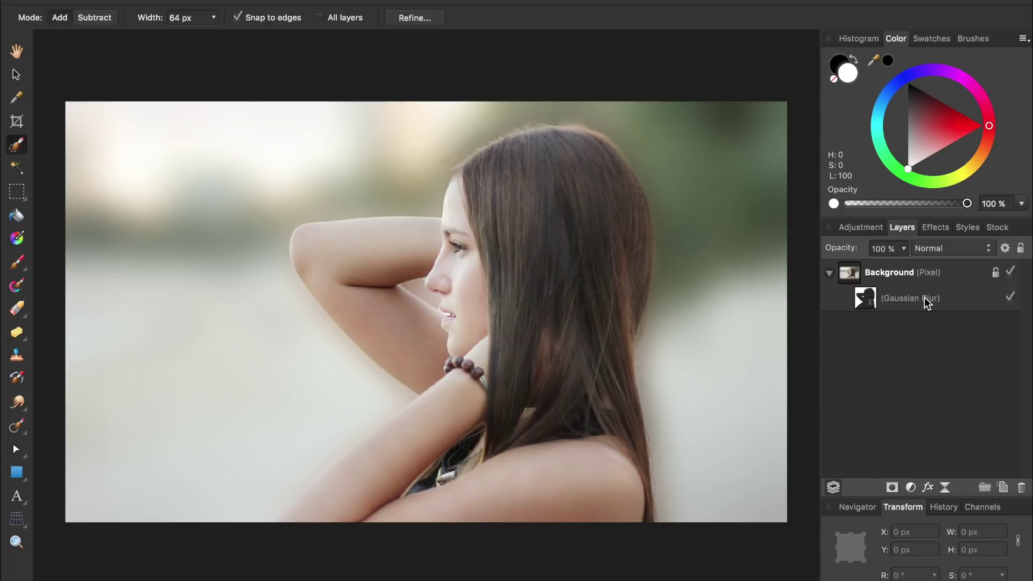
left_click(1010, 299)
left_click(1009, 299)
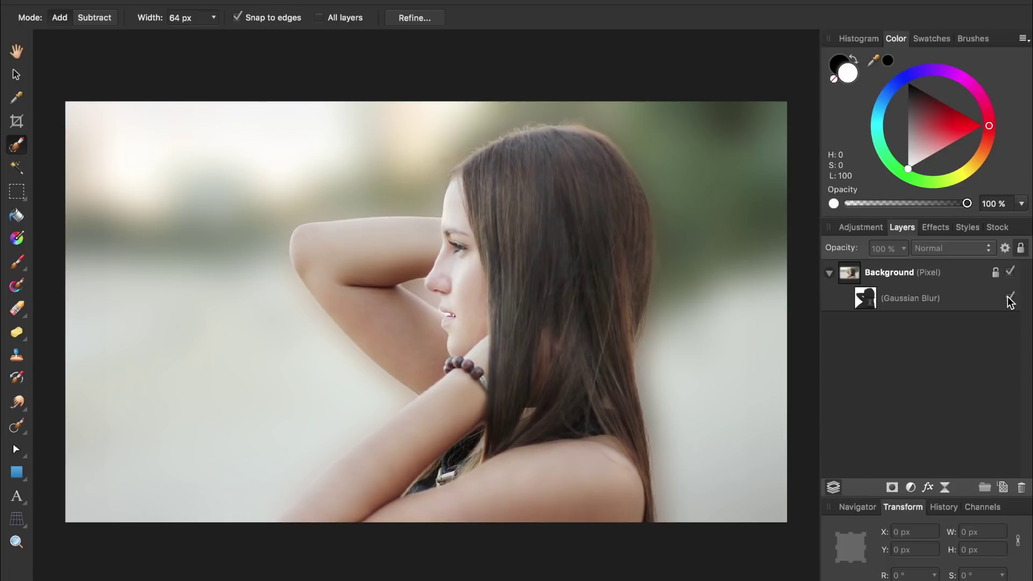
left_click(921, 275)
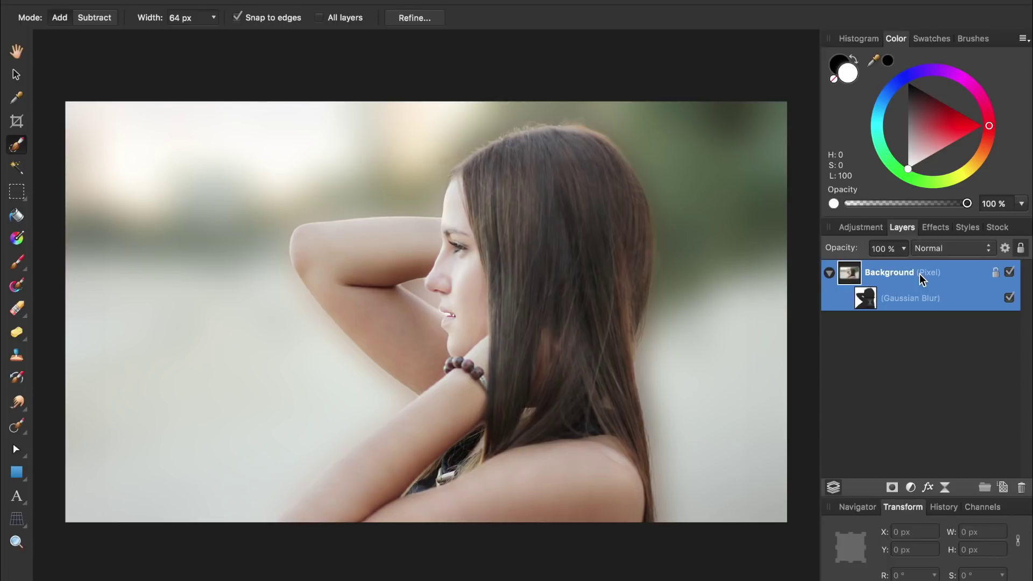
left_click(945, 488)
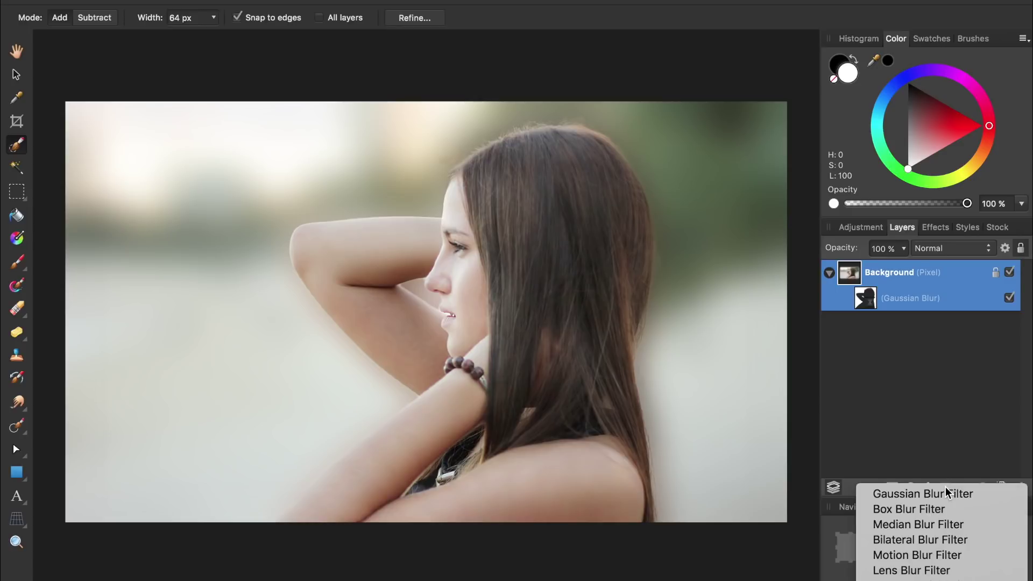
scroll(948, 493, "down", 5)
scroll(948, 493, "down", 5)
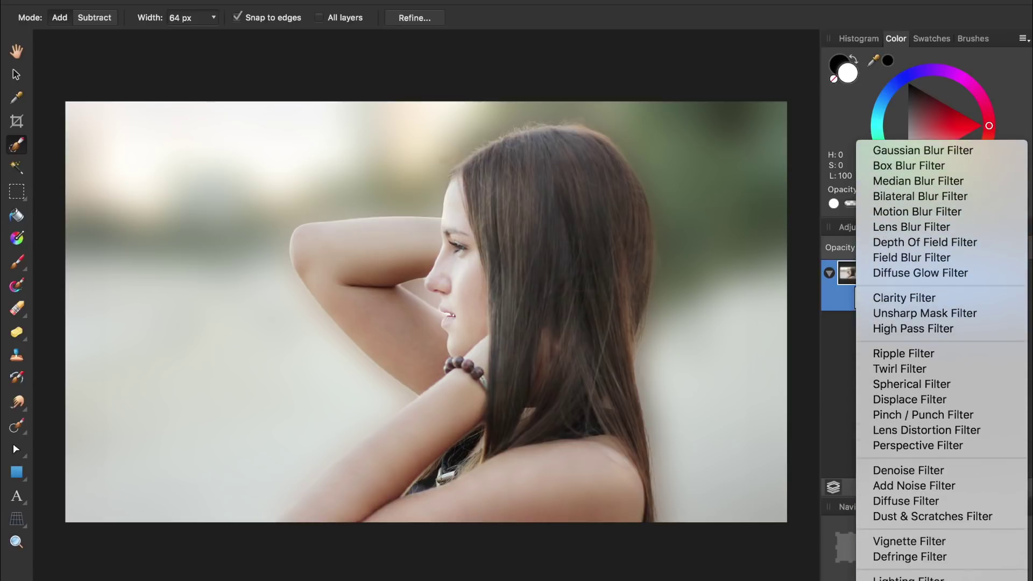
Add a Lighting live filter and move its spotlight to the upper left.
left_click(909, 578)
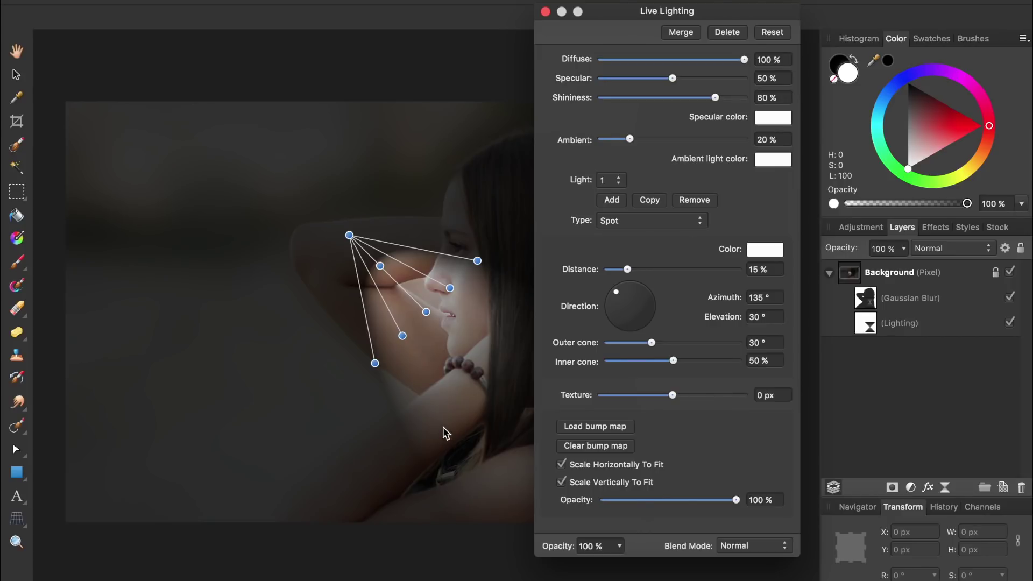
key("ctrl+minus")
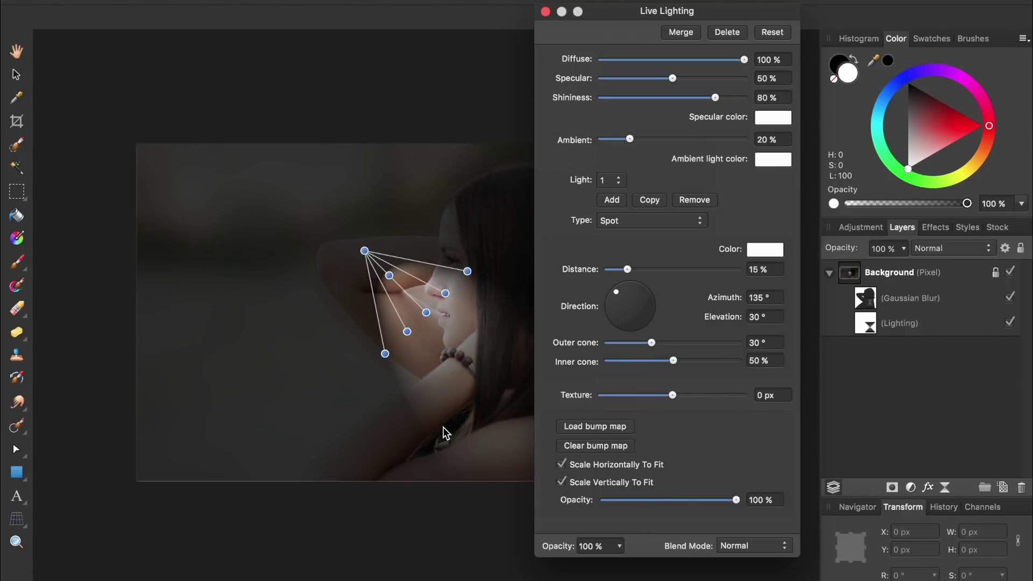
key("ctrl+minus")
scroll(444, 434, "right", 1)
scroll(443, 433, "right", 4)
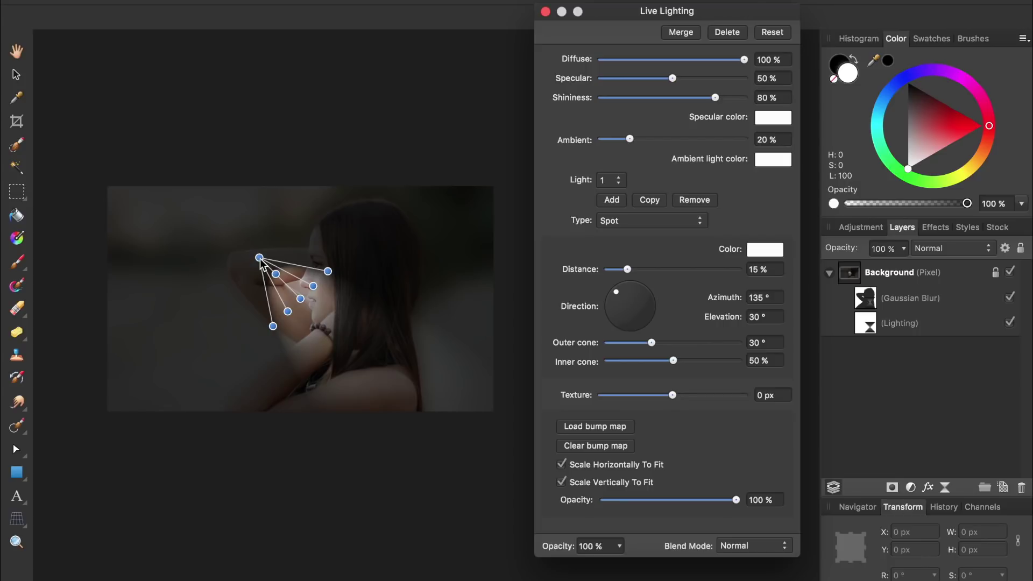
left_click_drag(260, 263, 7, 99)
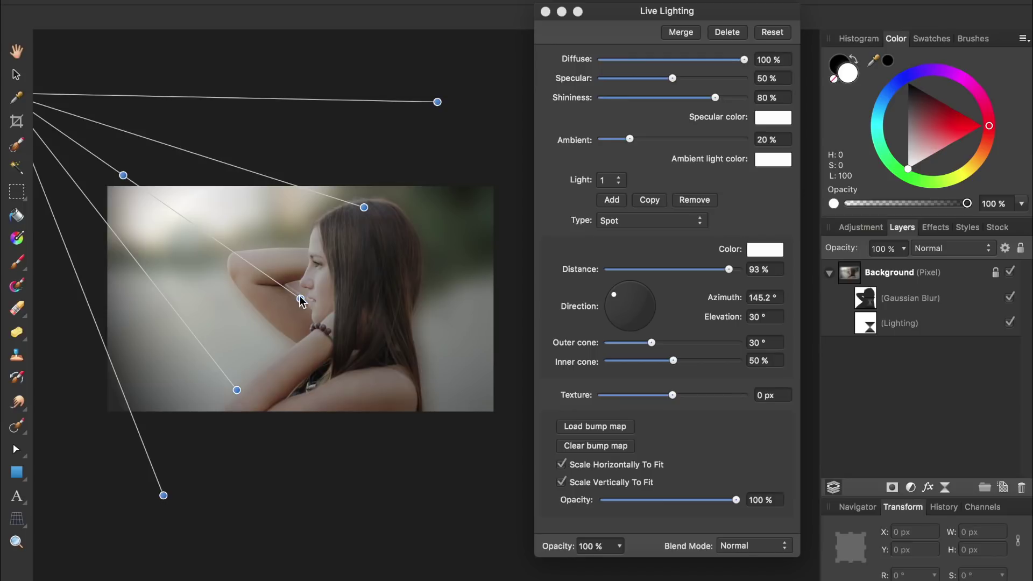
left_click_drag(300, 300, 281, 322)
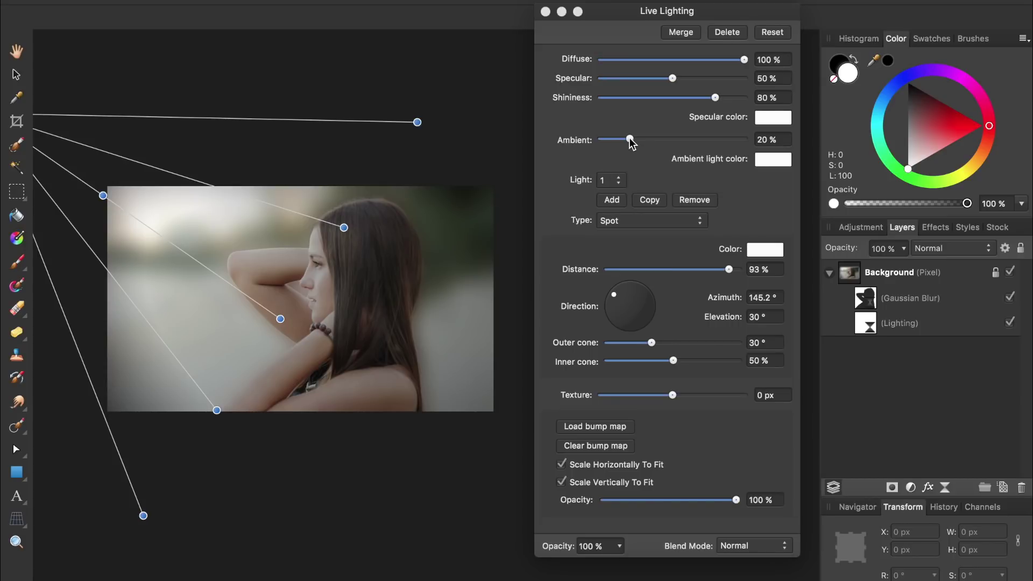
Raise the ambient light to 40% and tint it pale peach.
left_click_drag(629, 140, 659, 140)
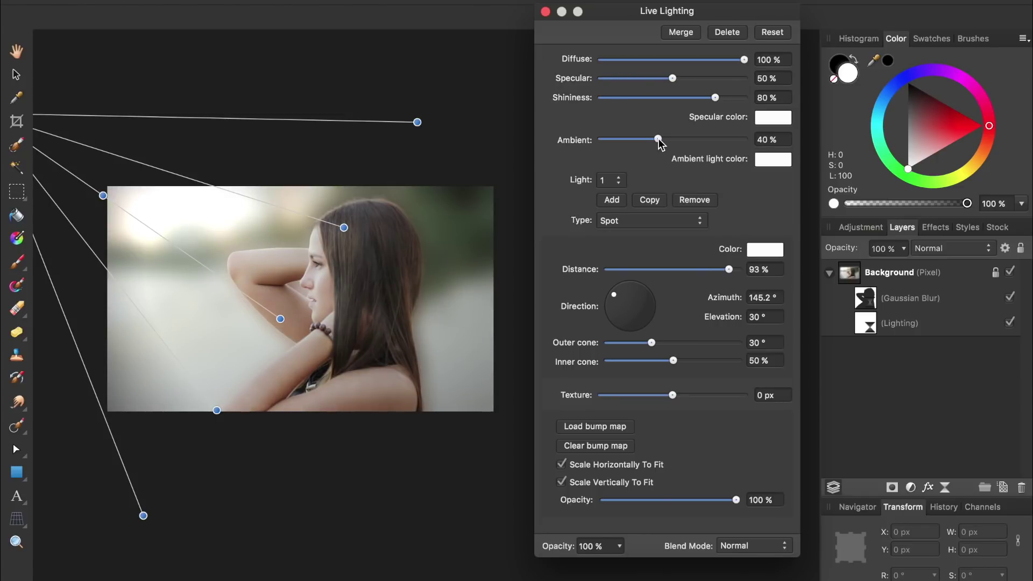
left_click(765, 163)
left_click(904, 340)
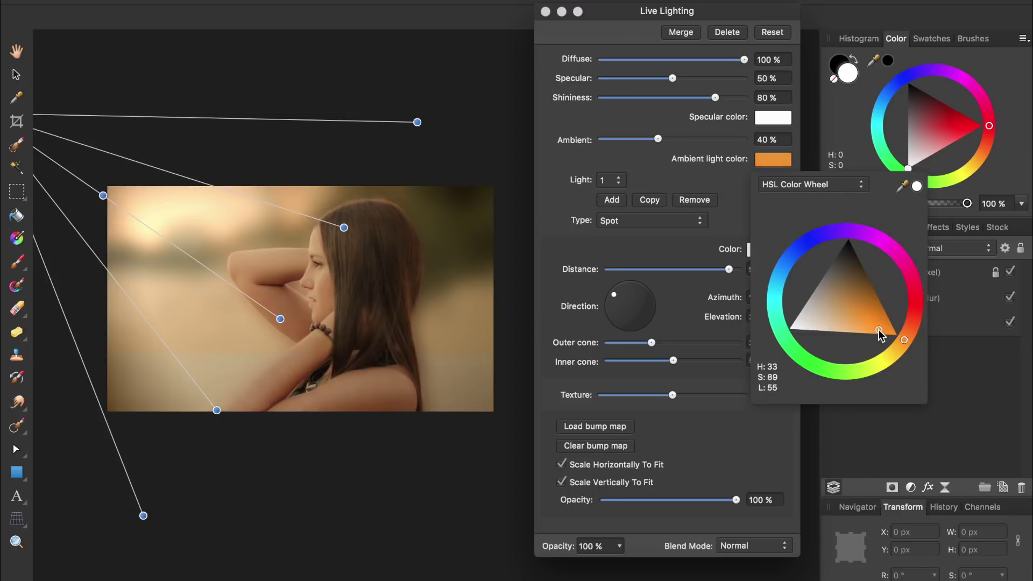
left_click(813, 334)
left_click_drag(813, 335, 808, 334)
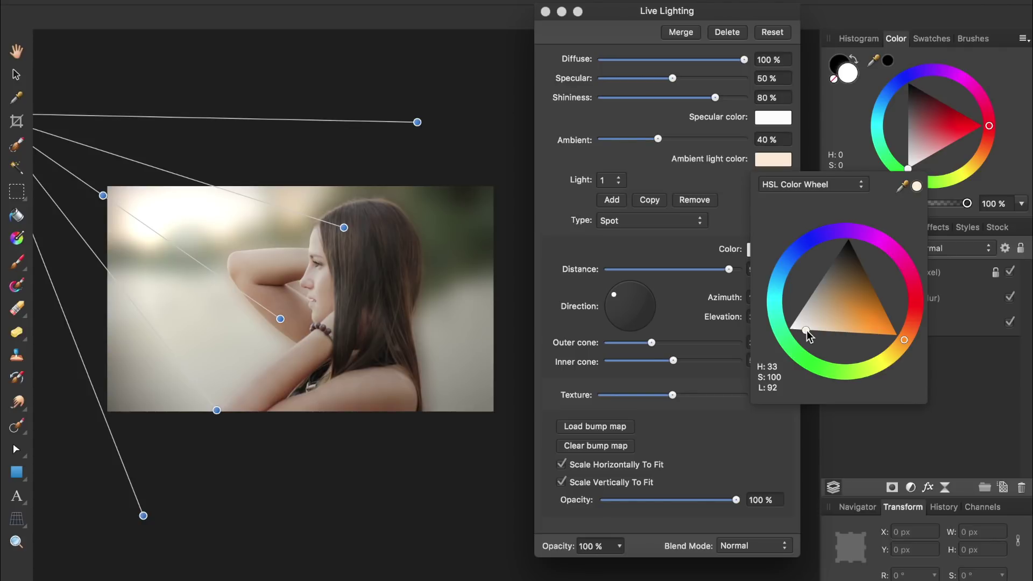
left_click(653, 164)
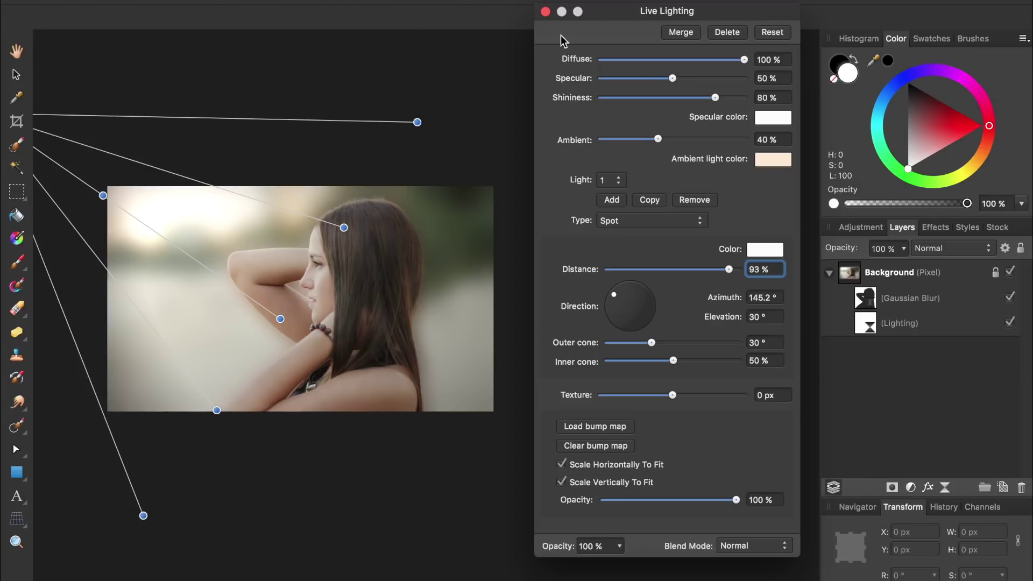
left_click(546, 12)
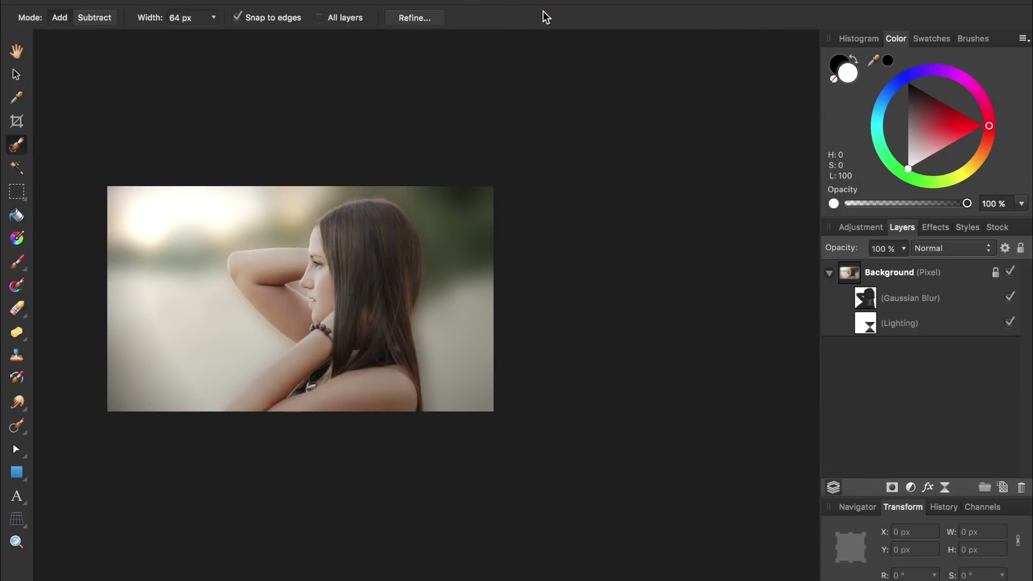
Zoom the portrait to fit the workspace and select the Background layer.
key("ctrl+0")
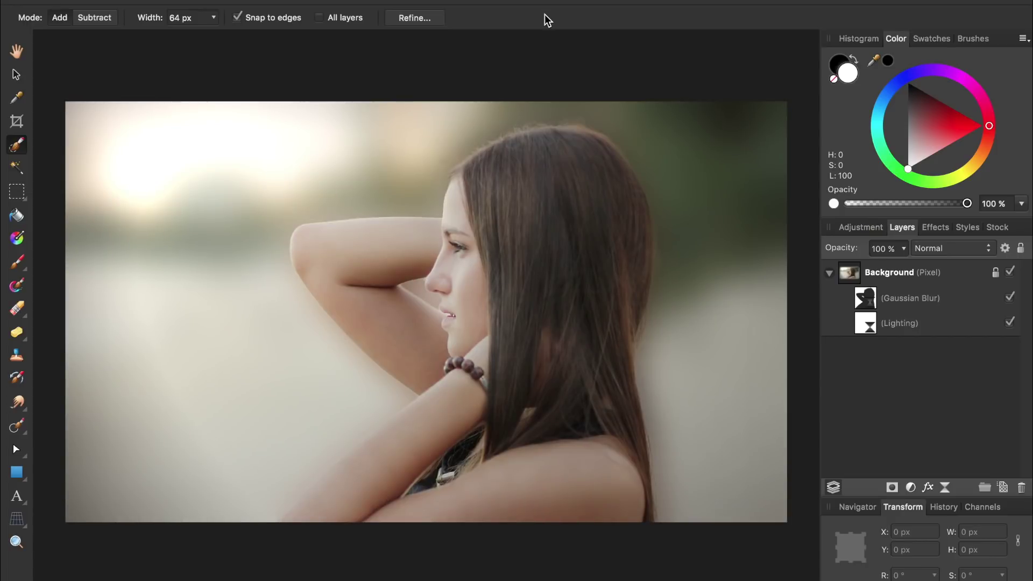
left_click(880, 273)
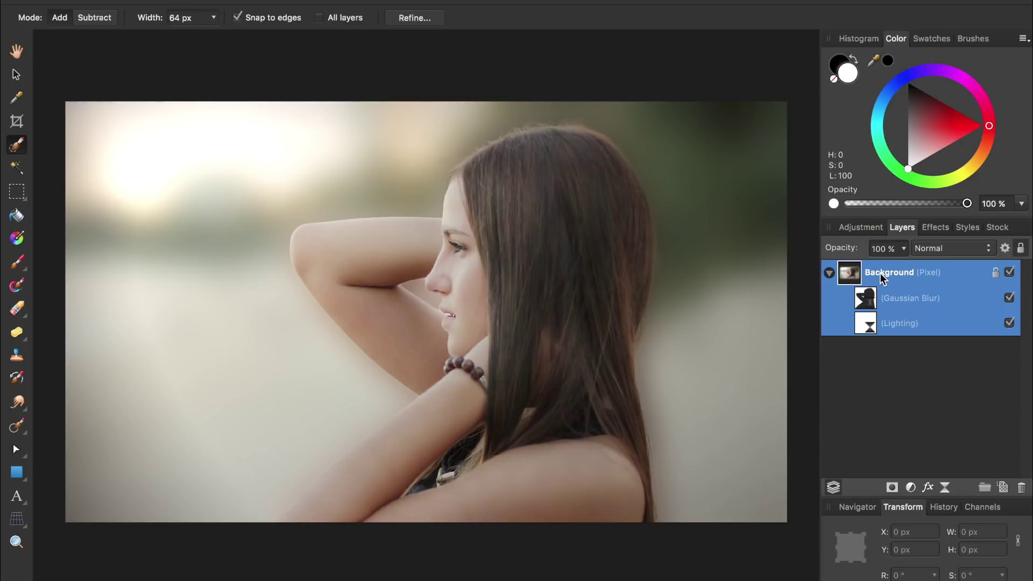
Duplicate the Background layer, set the copy to Soft Light at 50% opacity, and toggle its visibility.
key("ctrl+j")
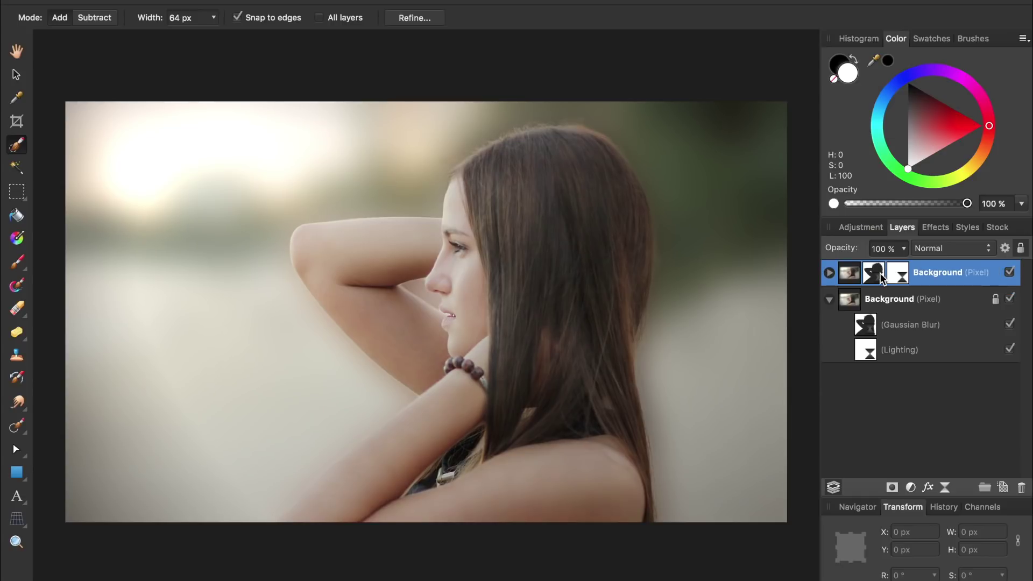
left_click(931, 251)
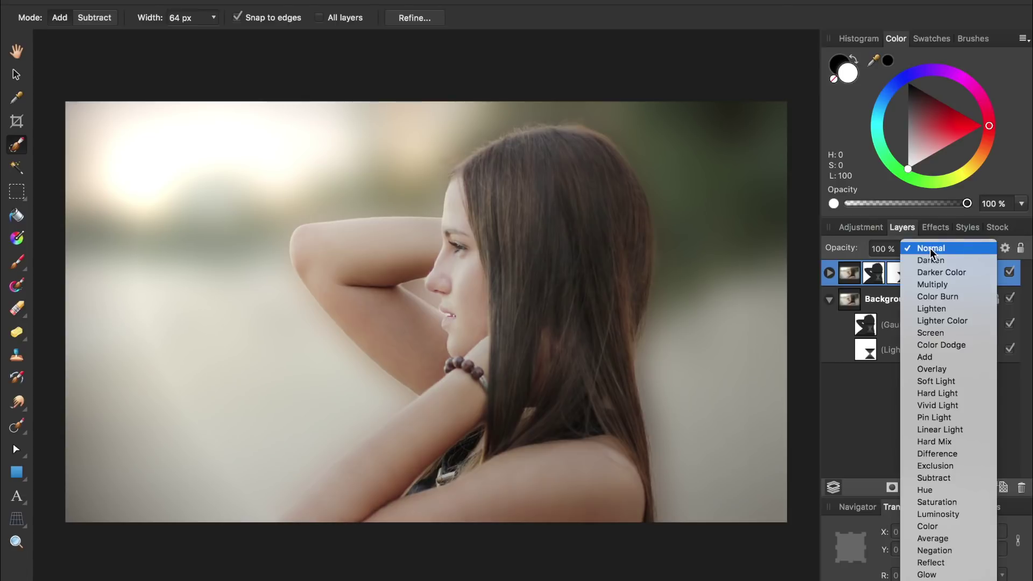
left_click(940, 382)
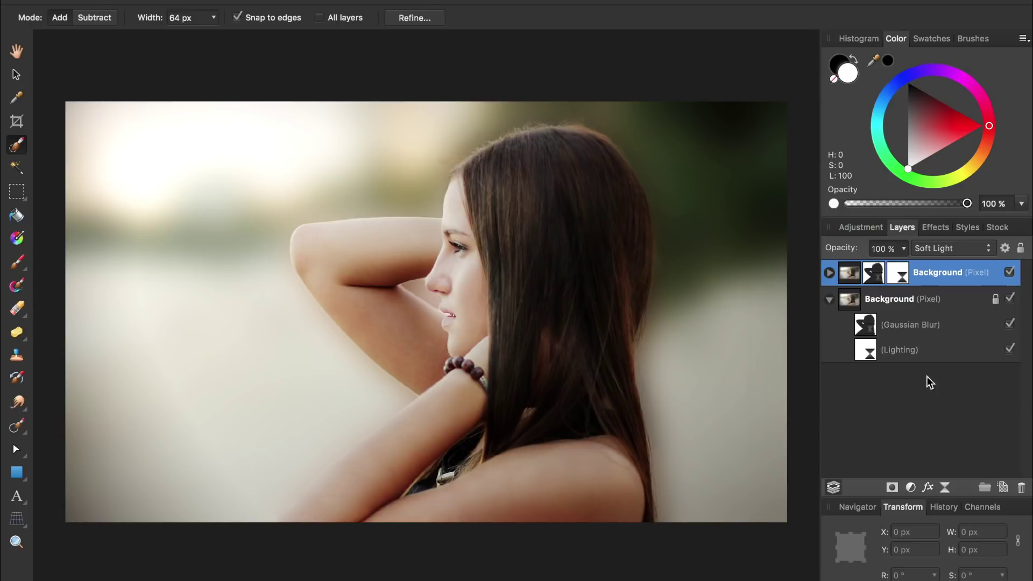
left_click_drag(841, 253, 798, 248)
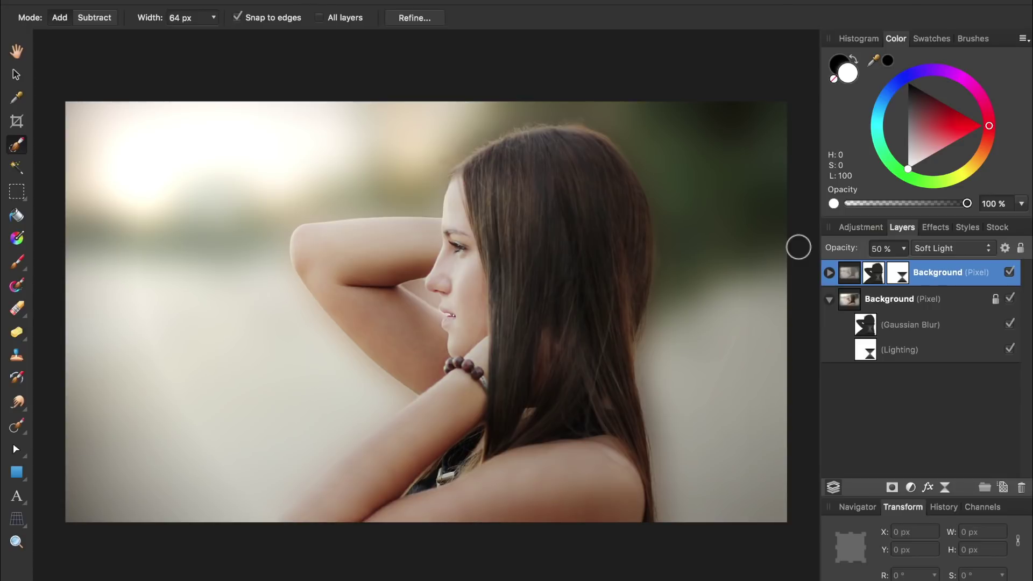
left_click(1010, 272)
left_click(1010, 273)
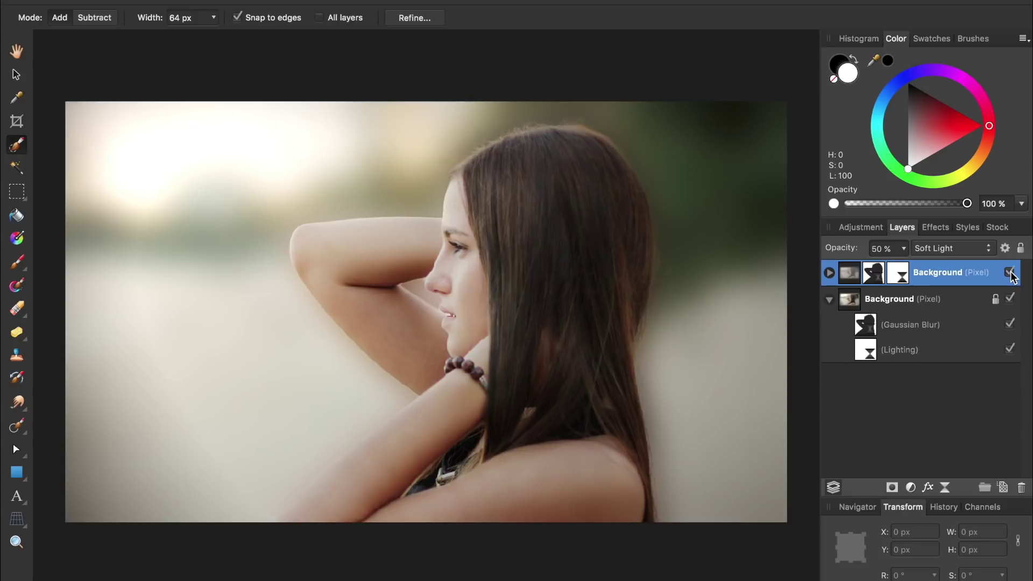